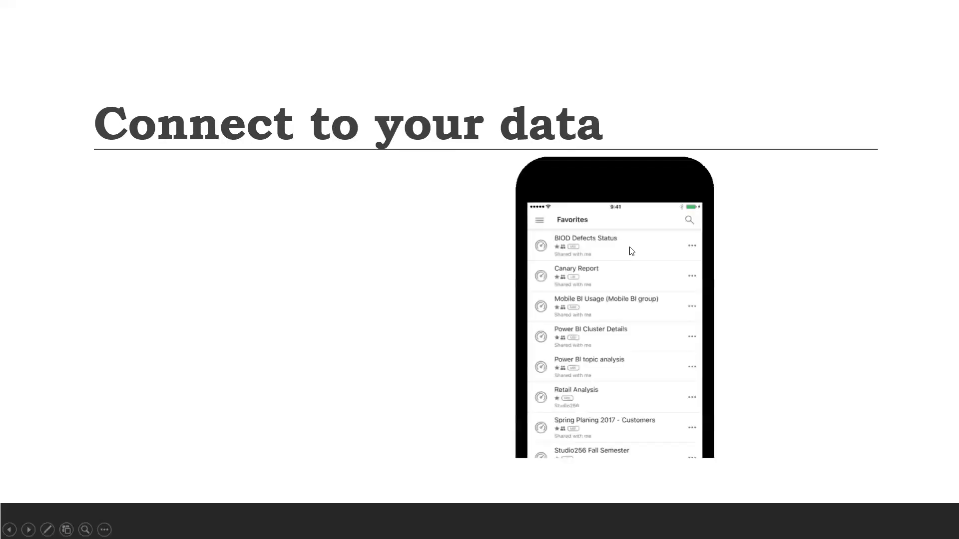
Reveal the Monitor your business point, then advance and step back once in the slideshow.
click(630, 251)
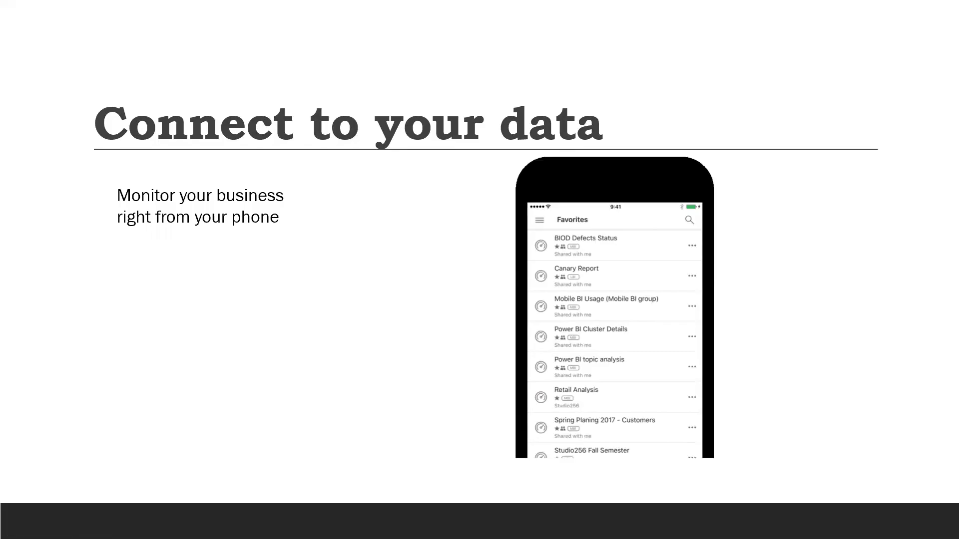
key(Right)
key(Left)
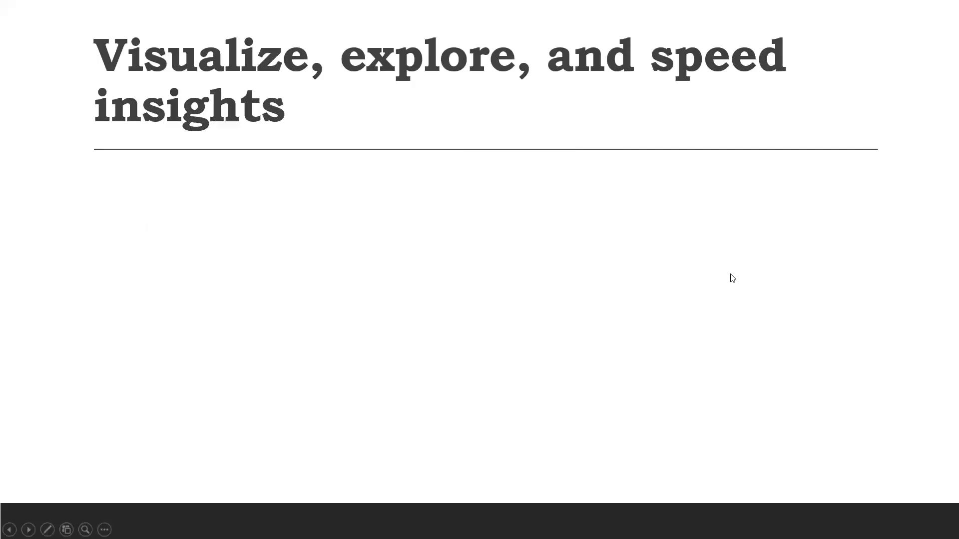
Reveal the collage of report screenshots on the current slide.
click(733, 278)
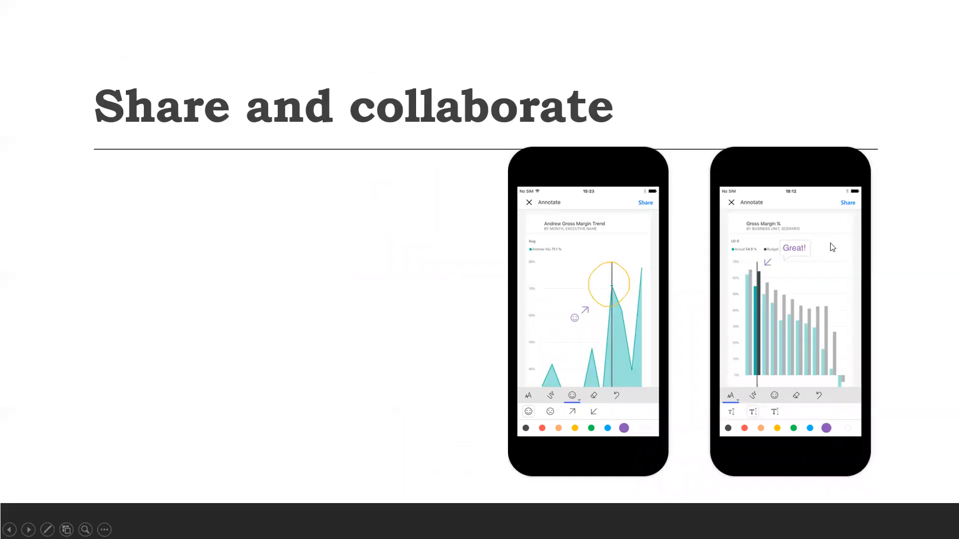
Reveal the Annotate reports point on the Share and collaborate slide.
key(Right)
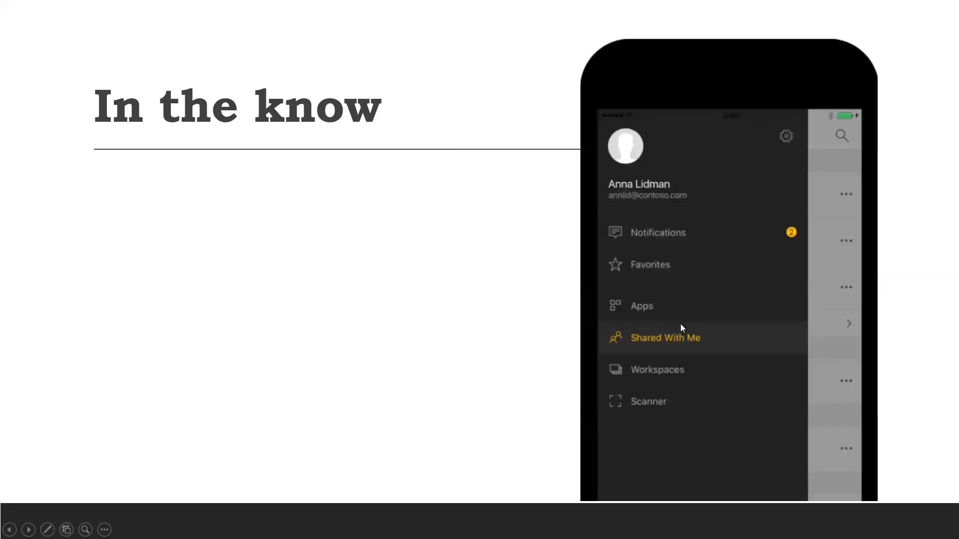
click(681, 328)
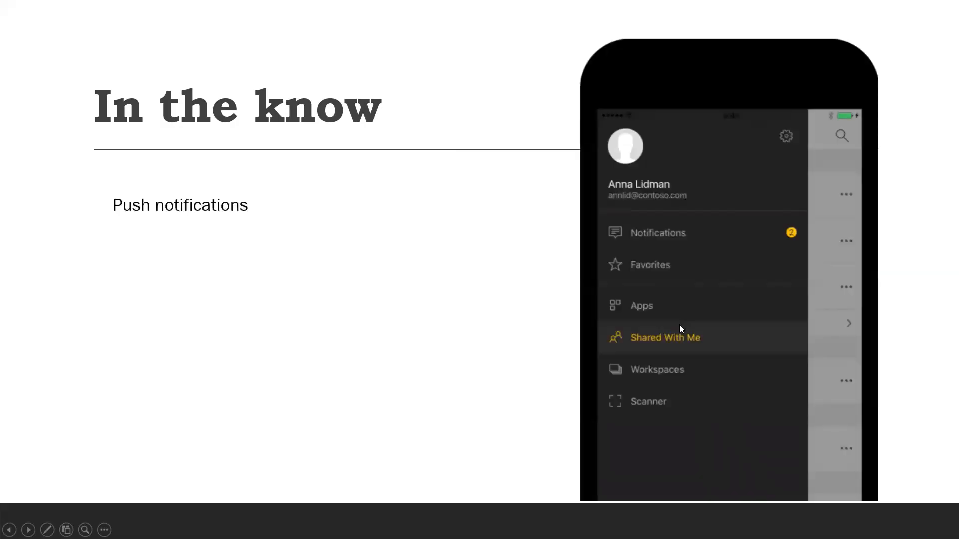